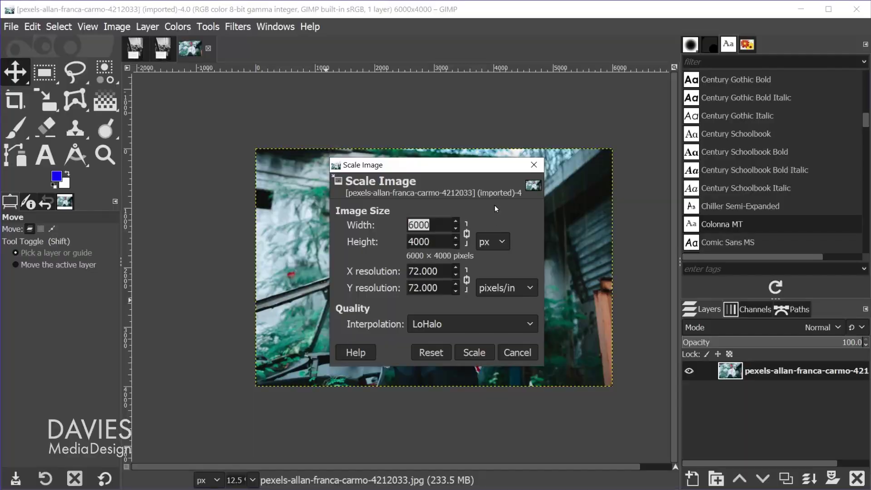
Set the photo's width to 4000 so height becomes 2667, choose NoHalo, and scale.
drag(468, 165, 662, 138)
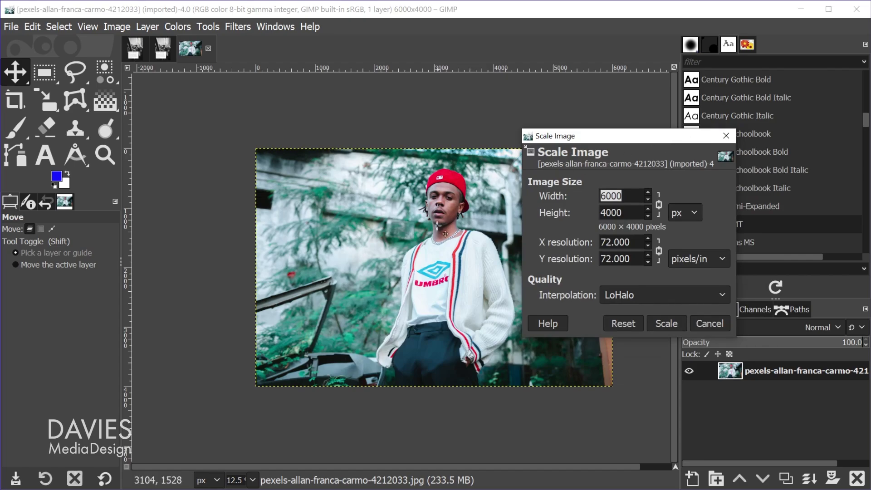
drag(596, 141, 509, 116)
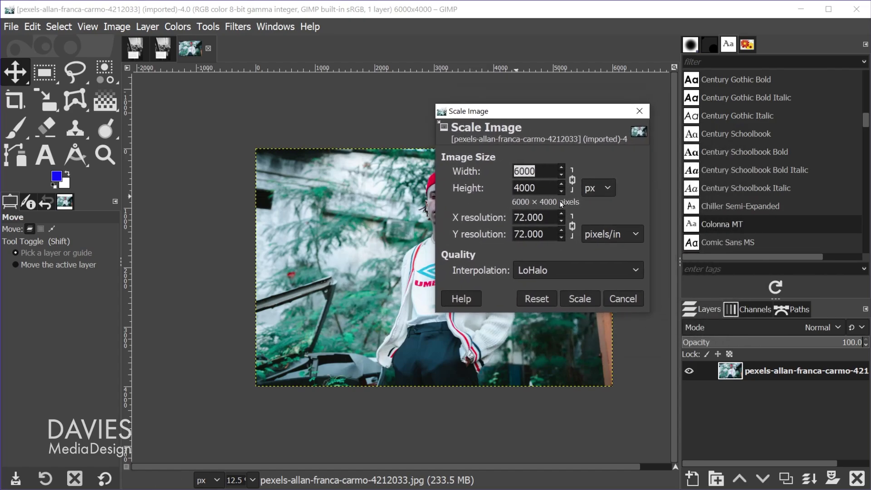
text(1920)
key(BackSpace)
key(BackSpace)
key(BackSpace)
text(4000)
key(Tab)
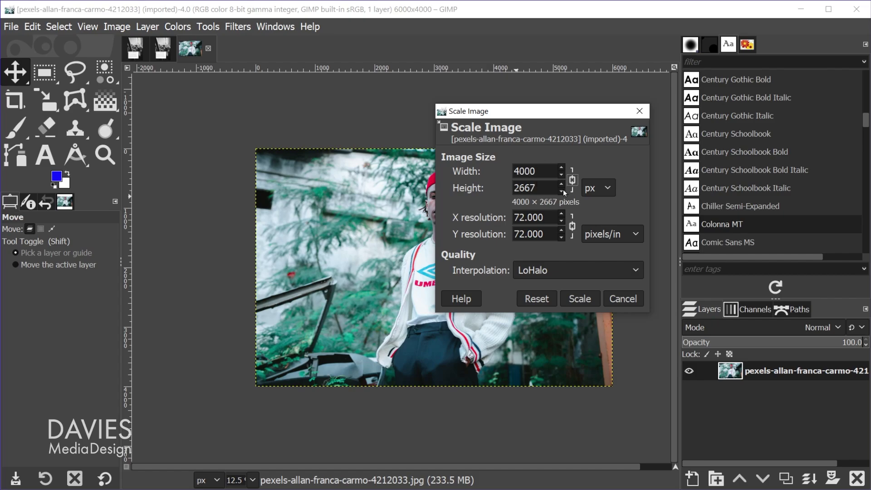
click(549, 275)
click(557, 255)
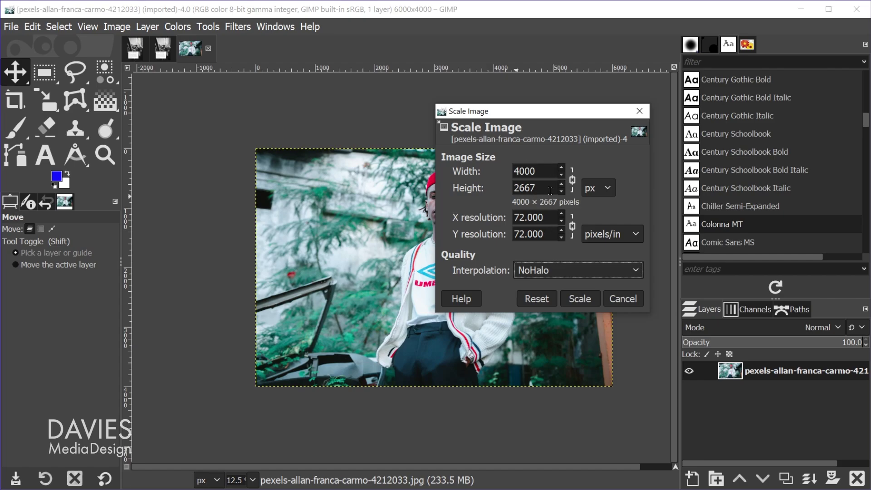
click(580, 298)
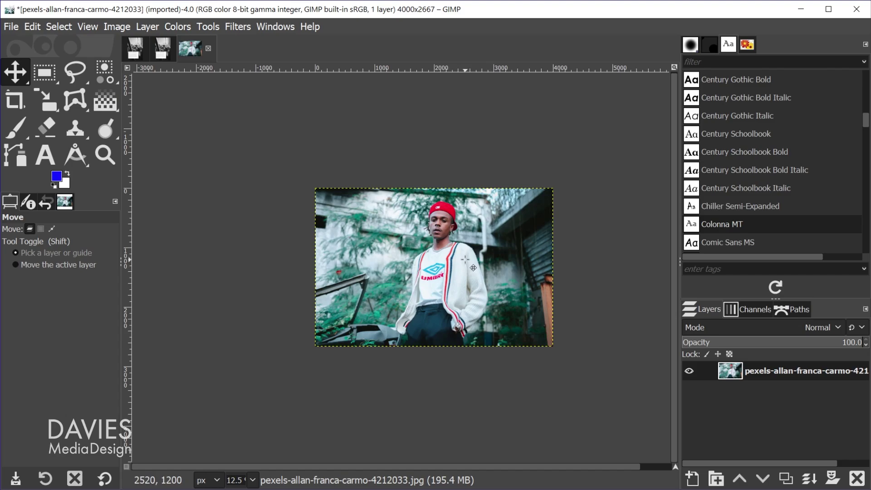
On the Hotel Lux Graphic poster, scale to height 1000 (width 667) using LoHalo interpolation.
click(135, 49)
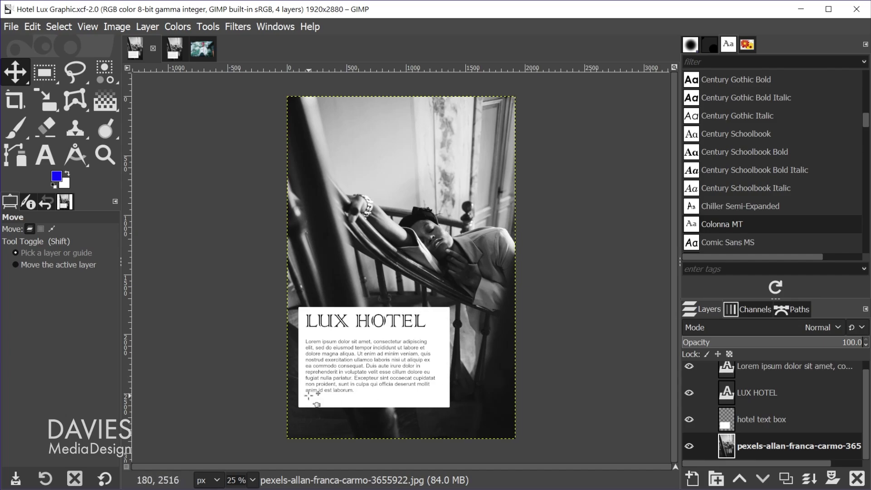
click(116, 27)
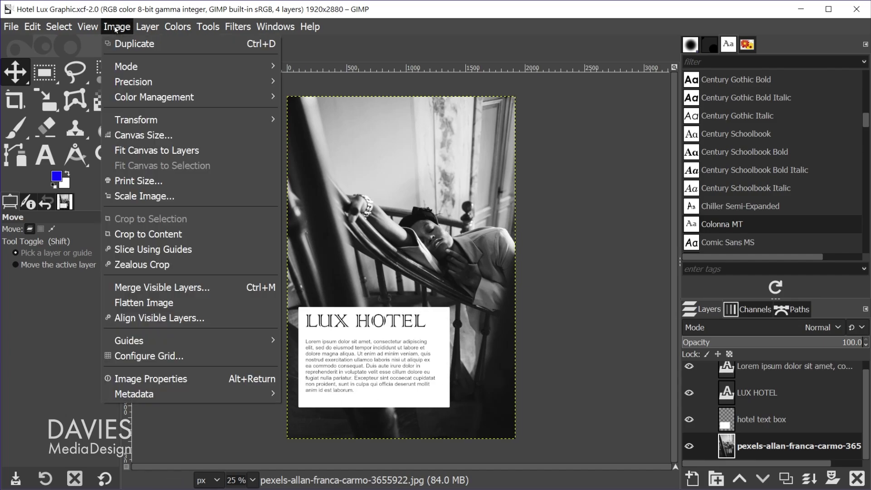
click(156, 197)
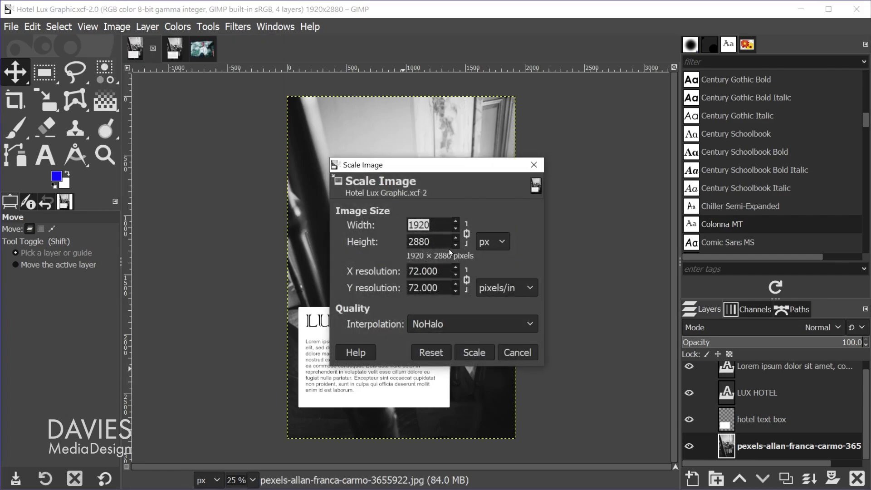
click(458, 324)
click(459, 341)
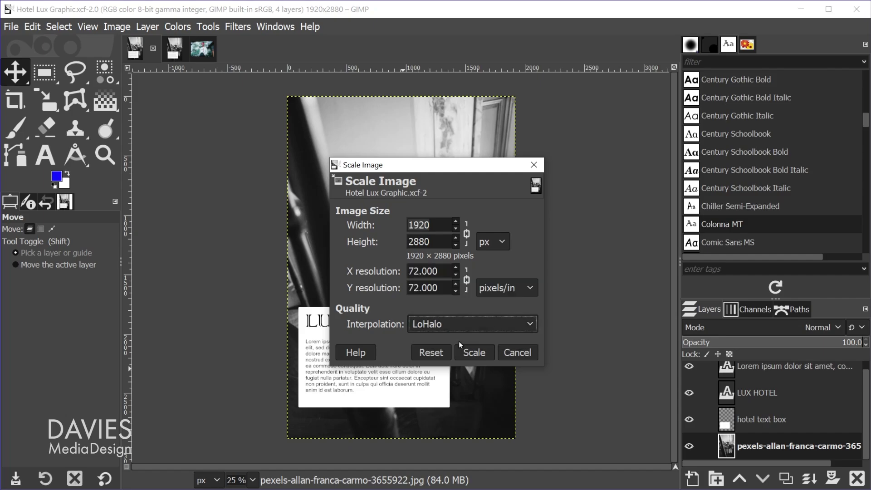
click(440, 242)
double_click(440, 241)
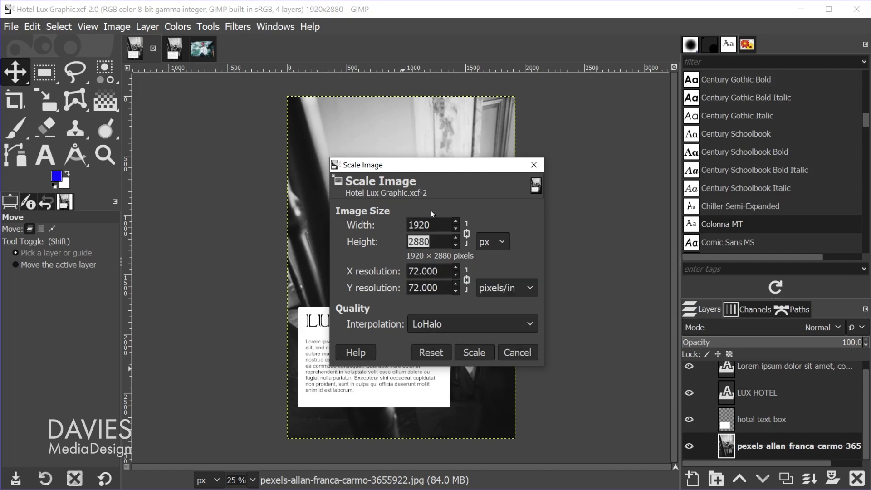
text(1000)
key(Tab)
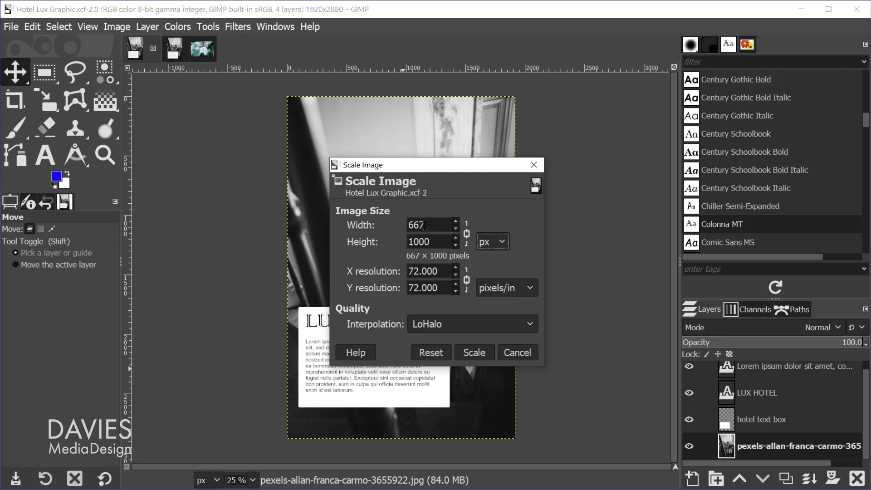
click(476, 353)
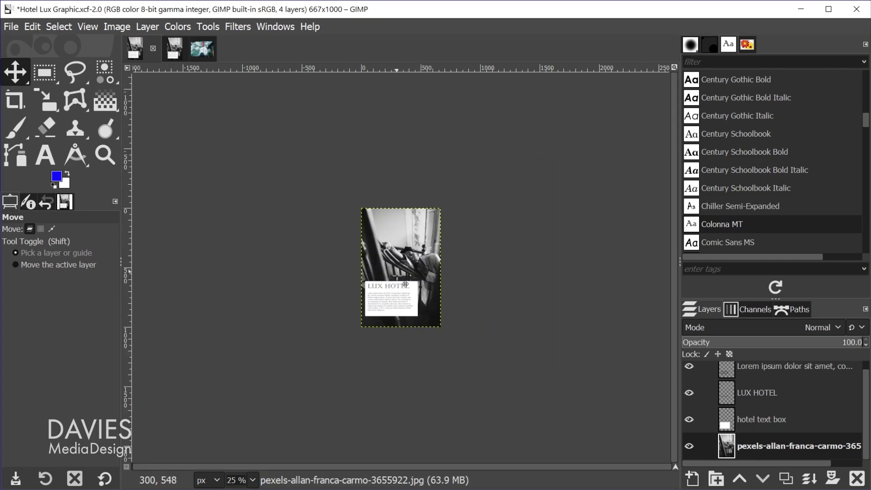
Scroll the Layers panel to the top and zoom to 150% on the LUX HOTEL text box.
click(122, 32)
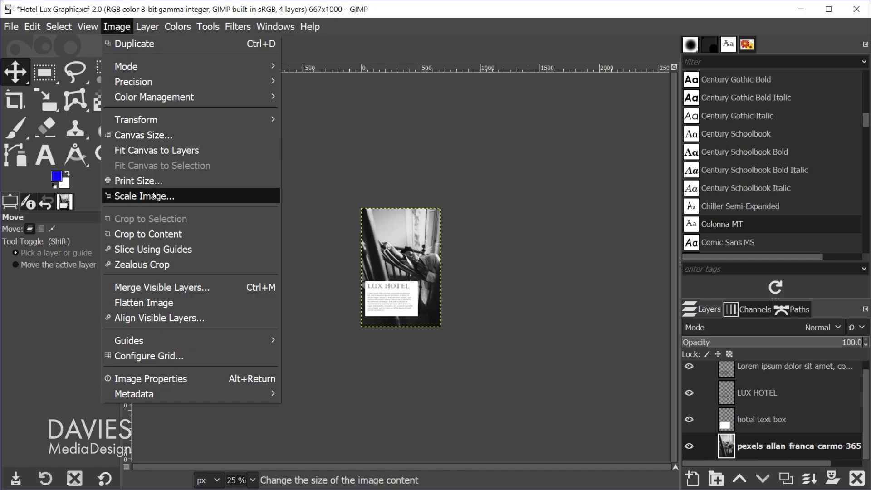
click(639, 225)
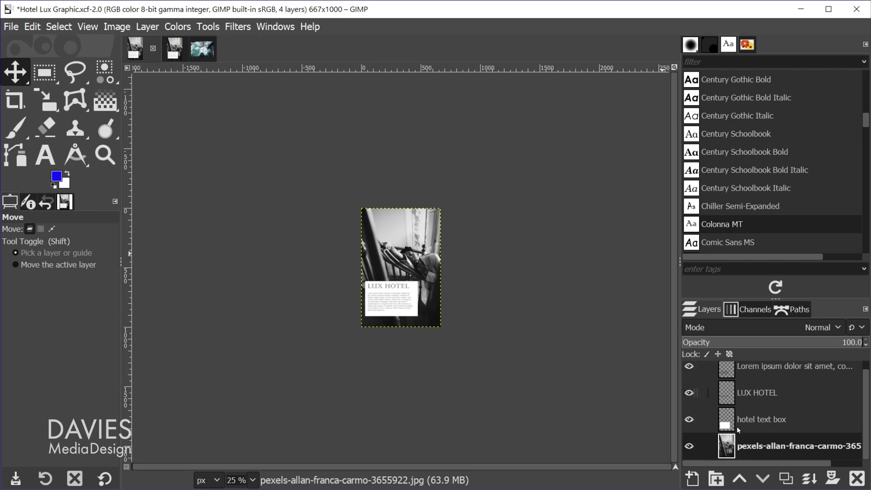
drag(865, 421, 867, 392)
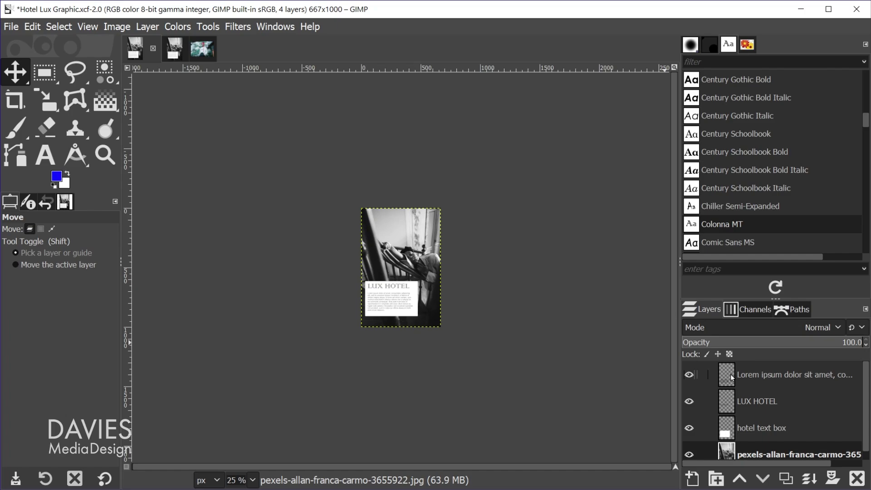
scroll(397, 299, up, 5)
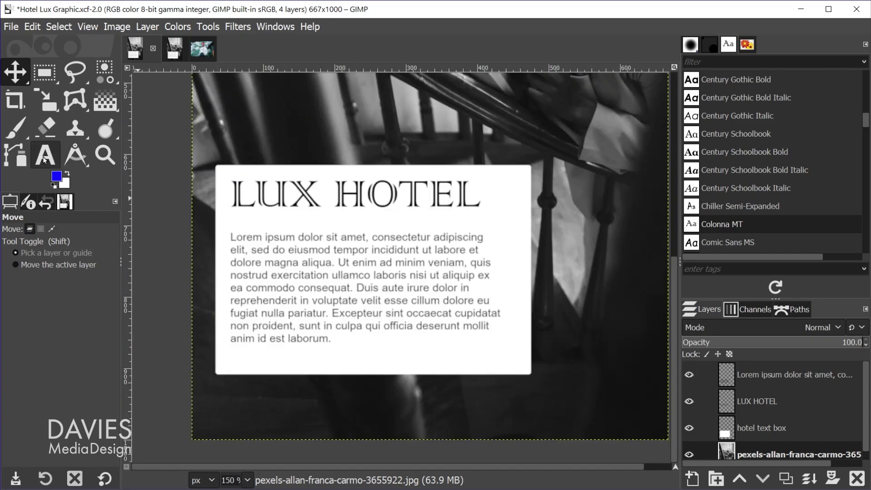
Briefly enter and exit editing of the Lorem ipsum text layer, then switch to Hotel Lux Graphic Merged.
click(44, 156)
click(287, 283)
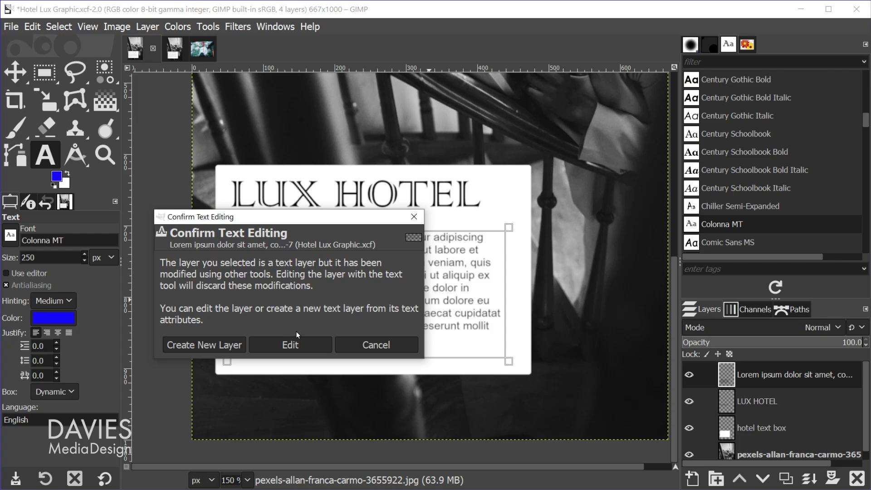
click(290, 345)
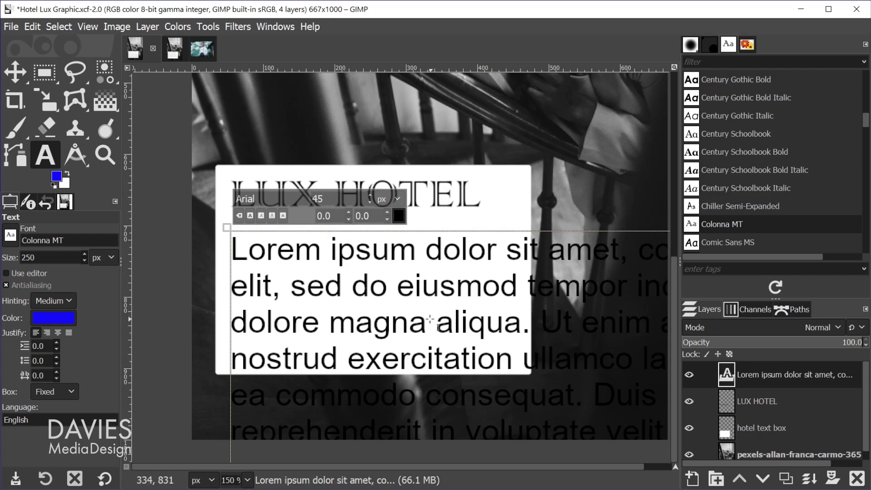
key(ctrl+z)
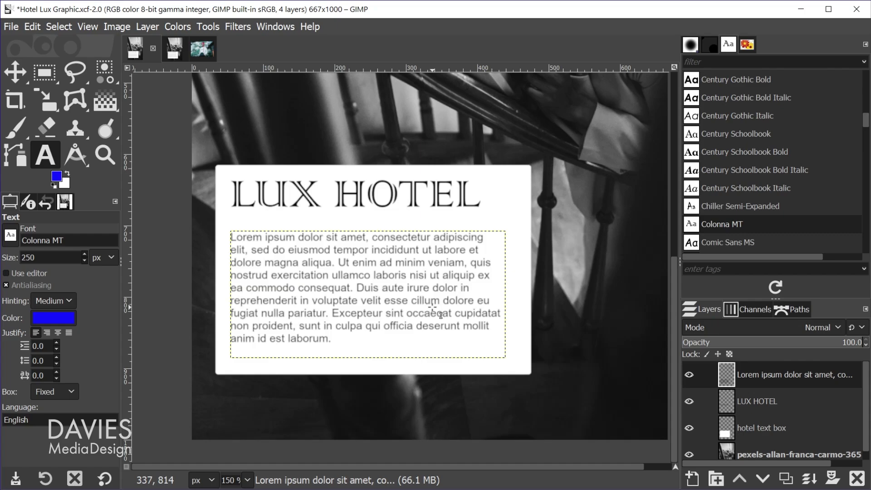
click(171, 49)
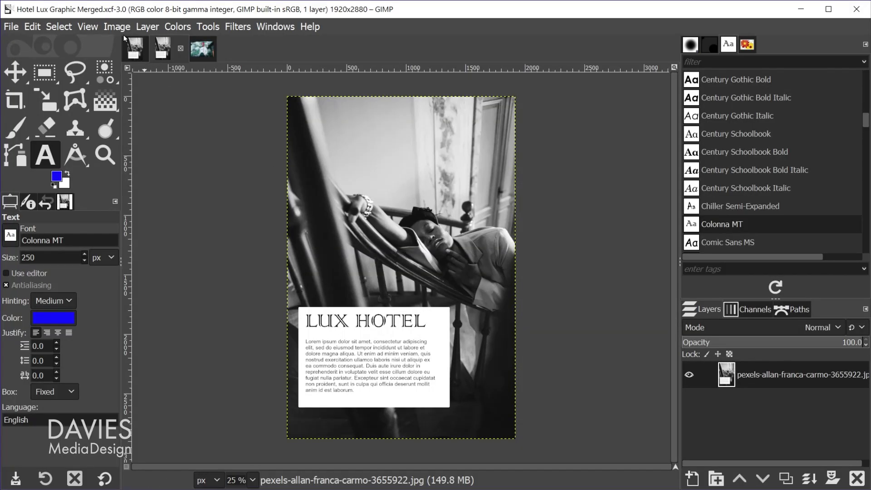
click(115, 27)
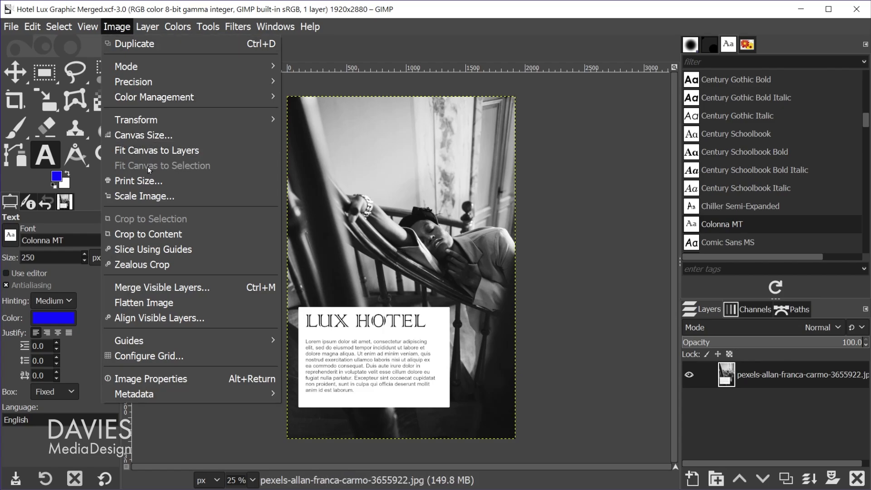
click(155, 197)
drag(383, 165, 540, 131)
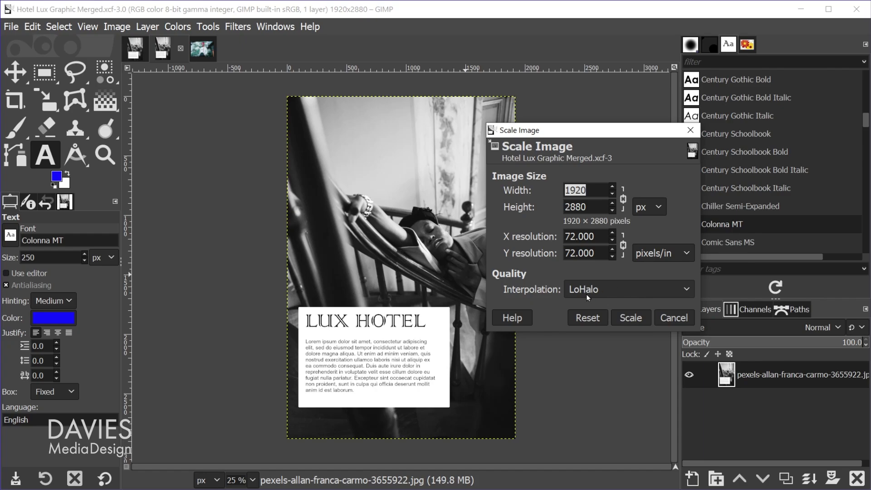
click(612, 288)
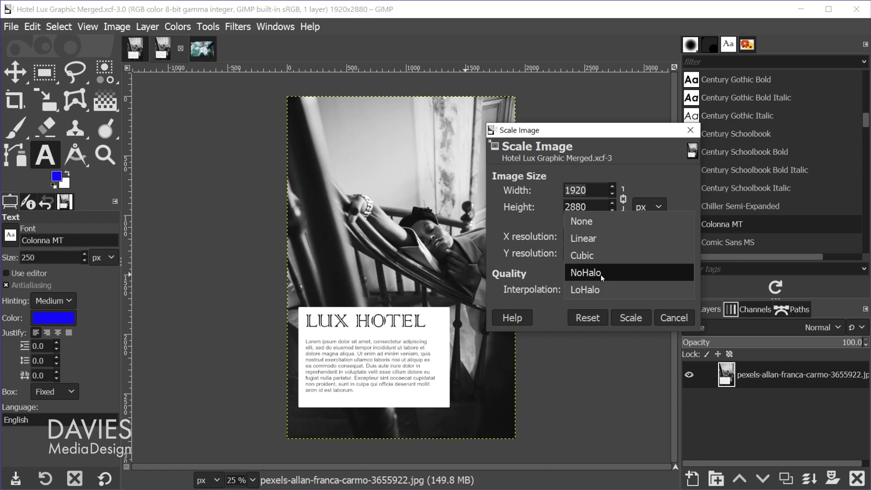
click(600, 274)
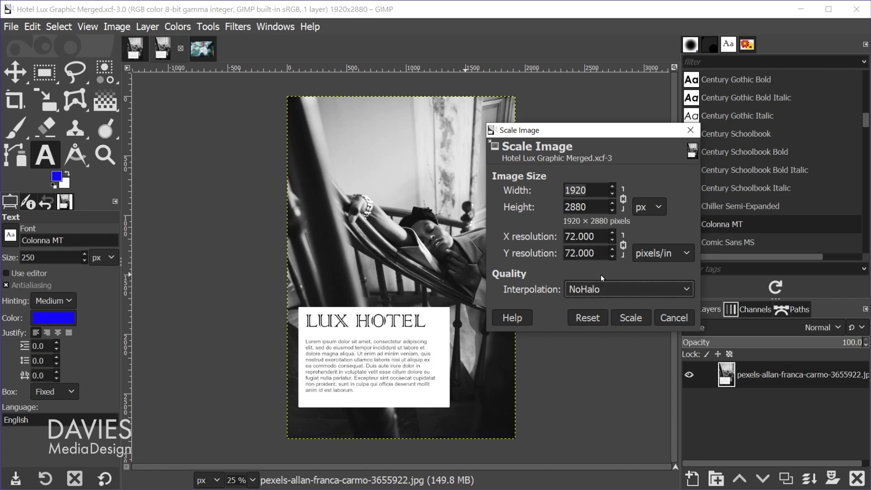
click(591, 207)
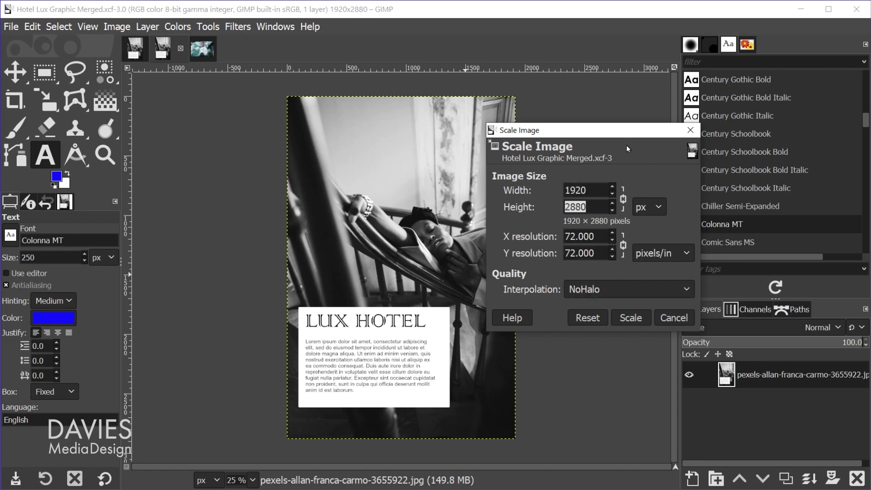
text(4500)
key(Tab)
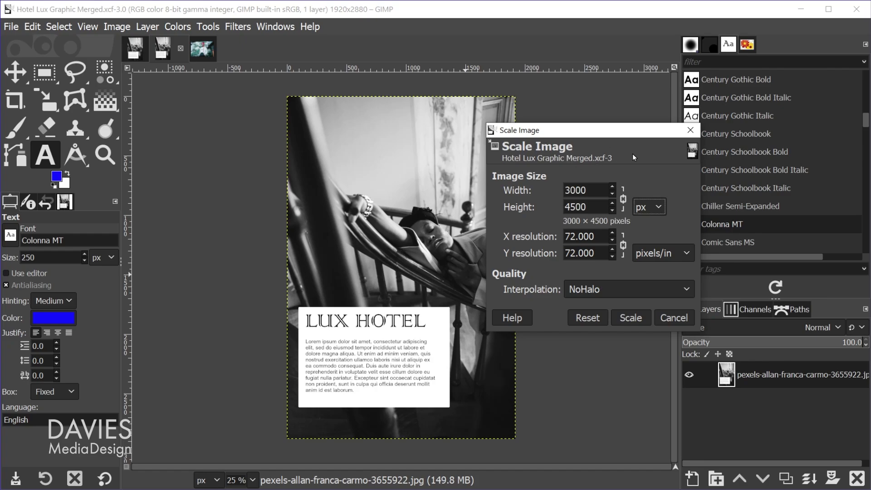
click(627, 314)
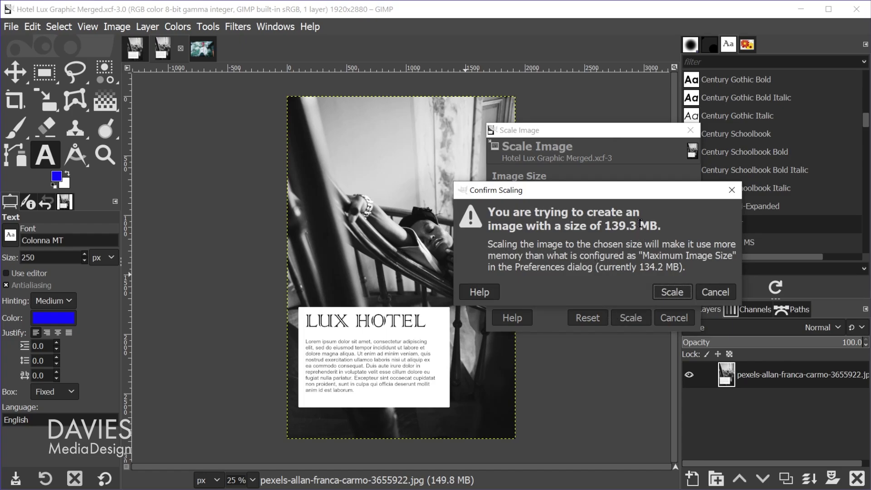
click(672, 292)
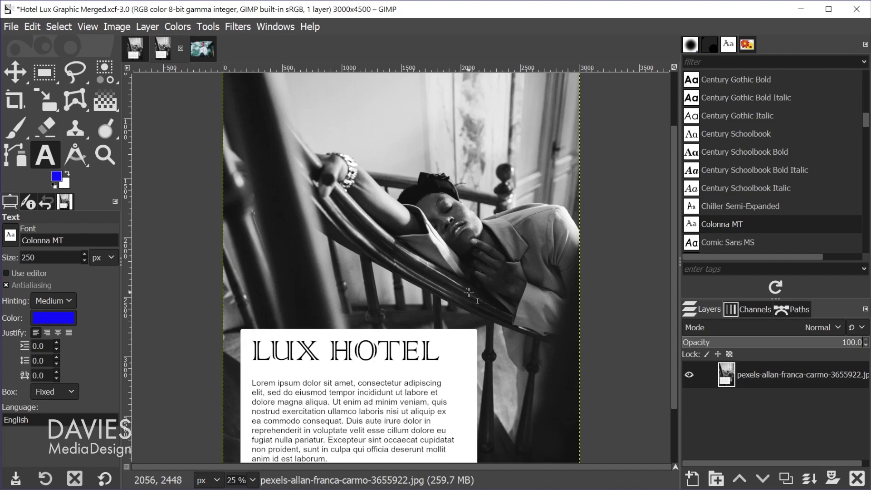
scroll(467, 294, down, 2)
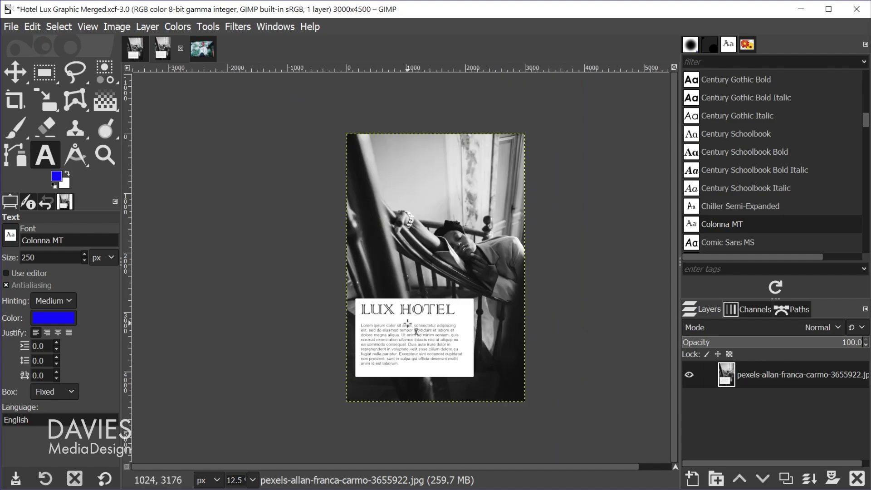
key(ctrl+z)
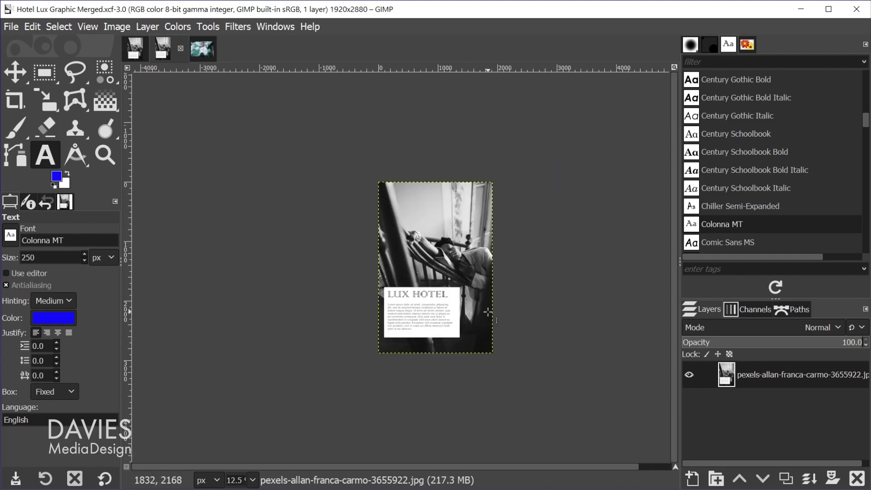
Upscale the merged poster to 3000 × 4500 with LoHalo, accepting the memory size warning.
click(121, 29)
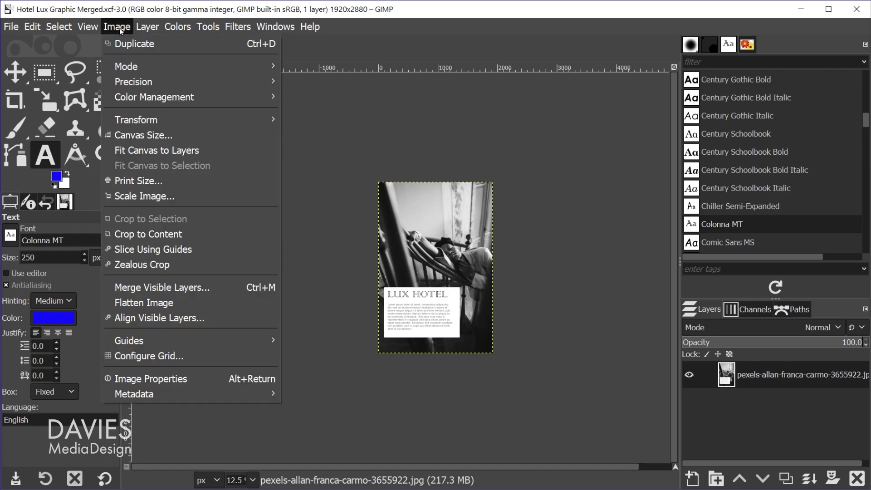
click(170, 197)
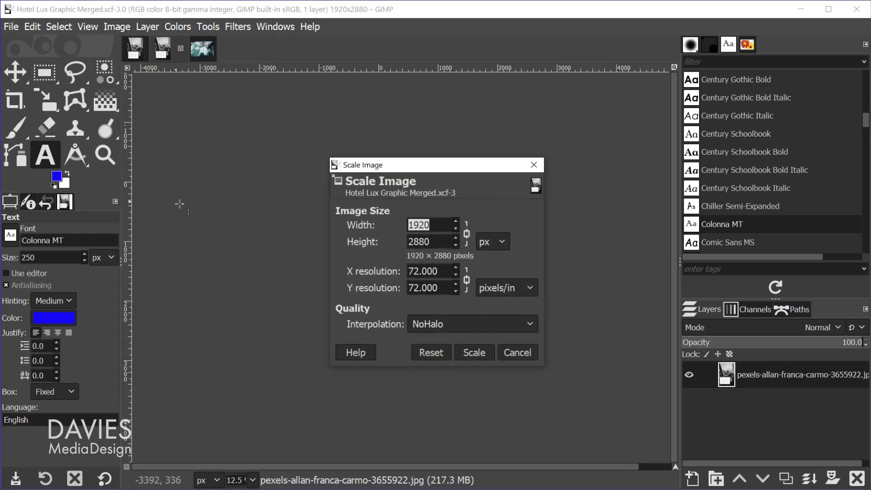
double_click(430, 241)
text(4500)
key(Tab)
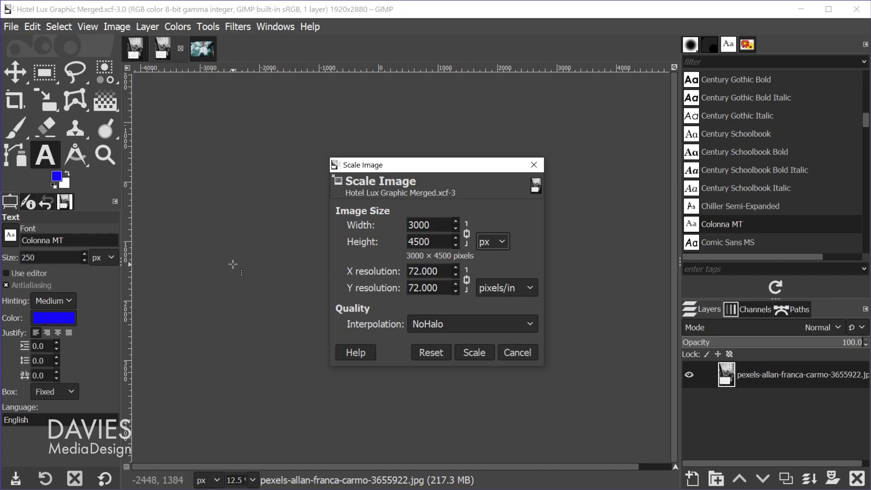
click(466, 324)
click(466, 341)
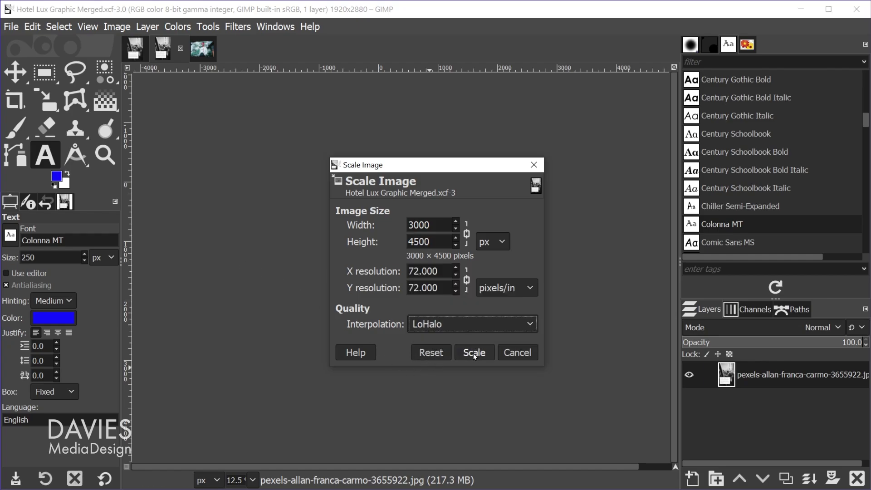
click(473, 352)
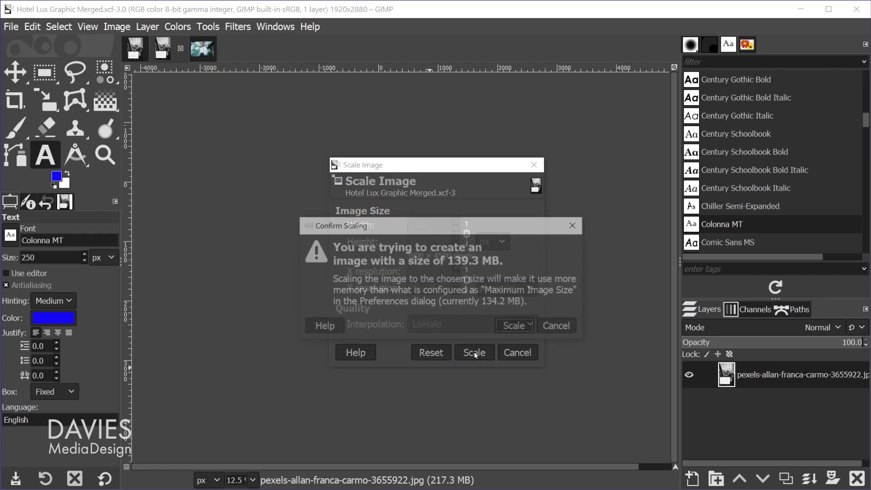
click(526, 329)
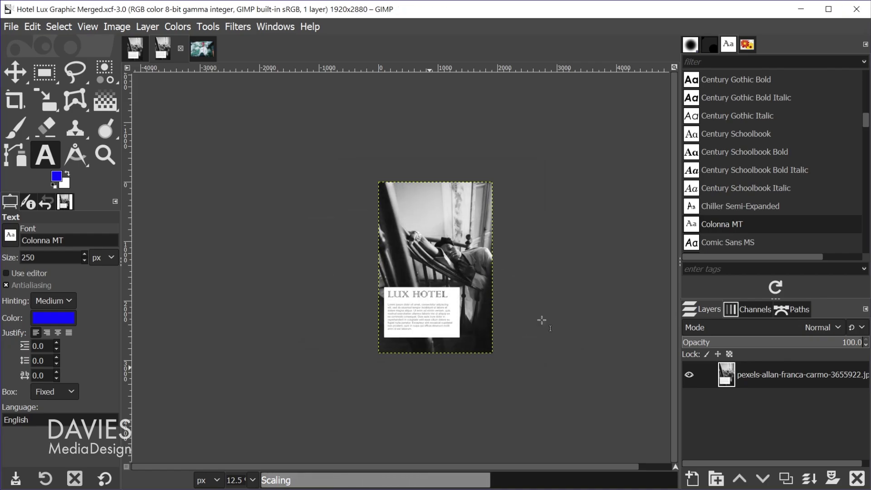
scroll(455, 290, up, 3)
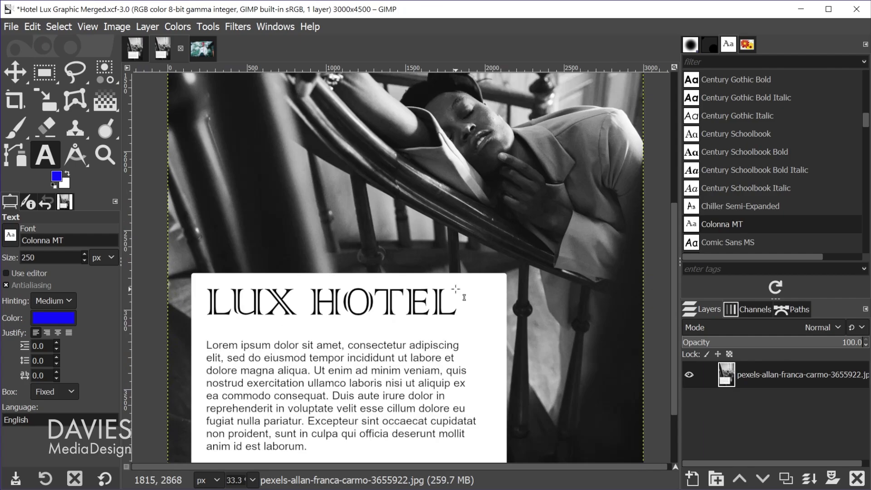
scroll(456, 290, up, 3)
scroll(474, 224, down, 1)
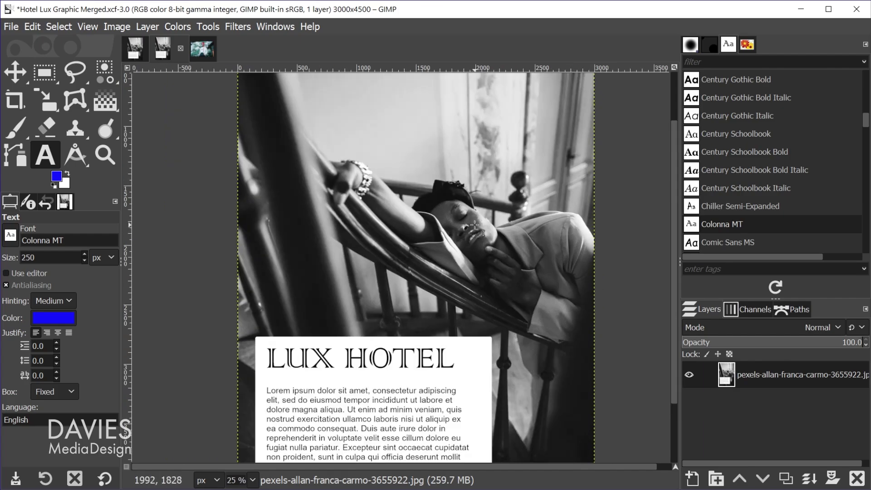